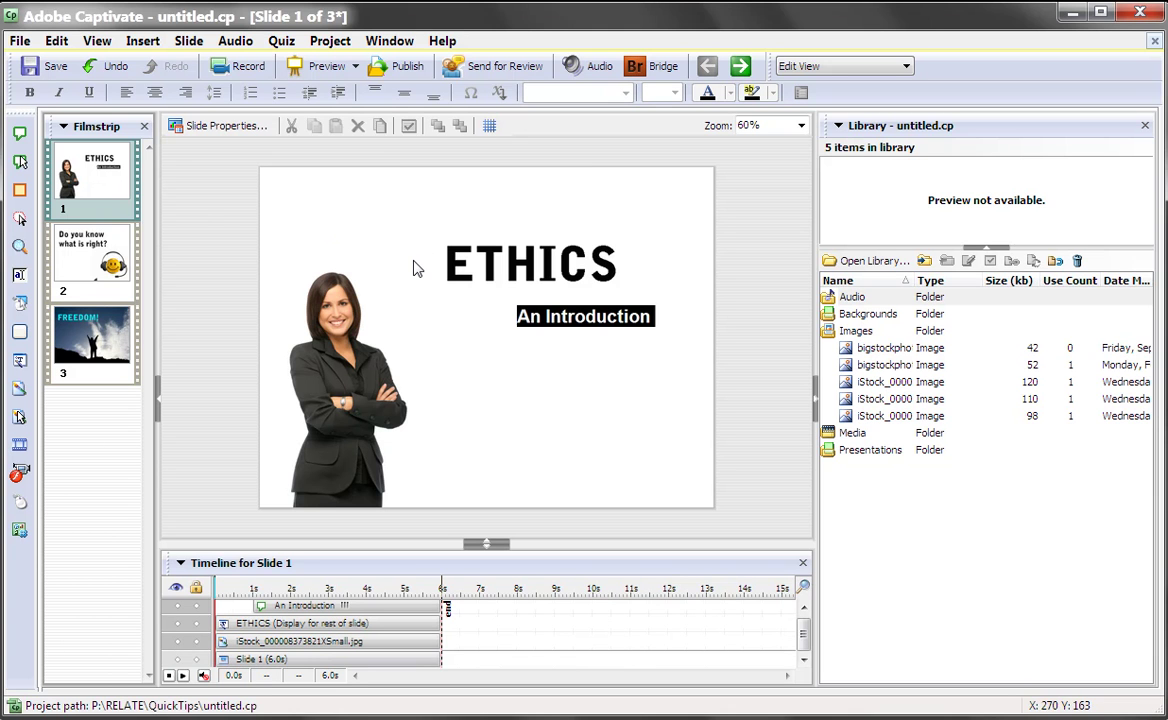
# Preview the project, then insert a transparent button whose on-success action is Go to next slide.
pyautogui.press('F4')
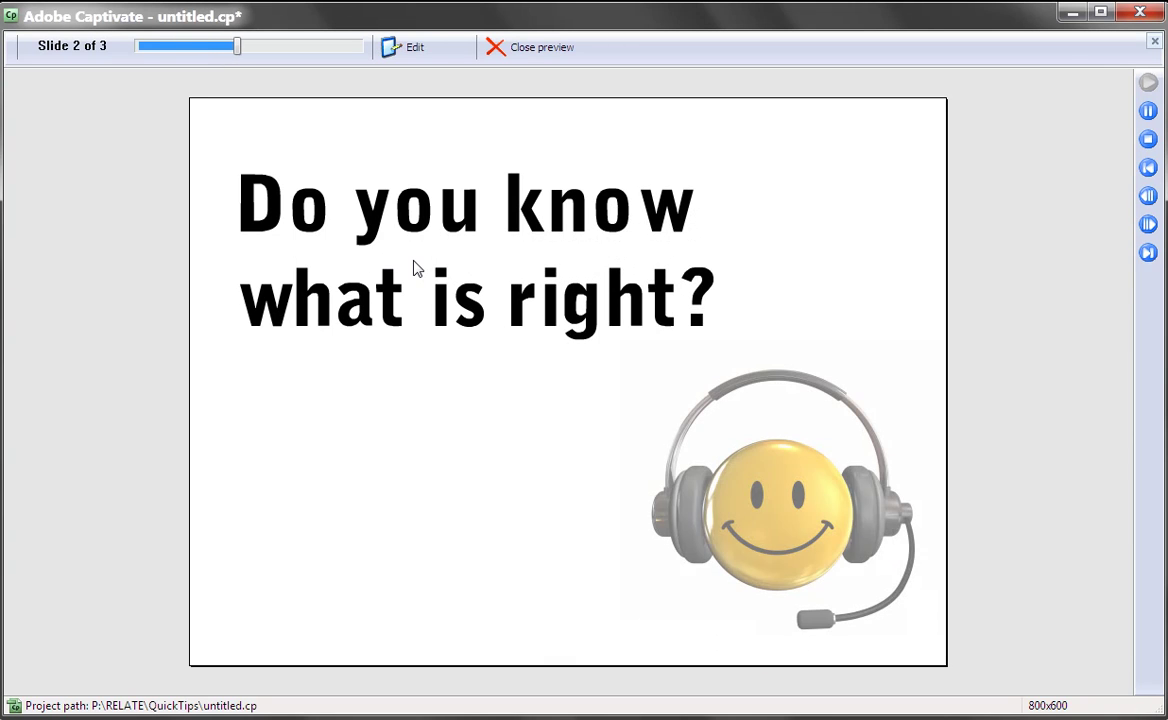
pyautogui.press('Escape')
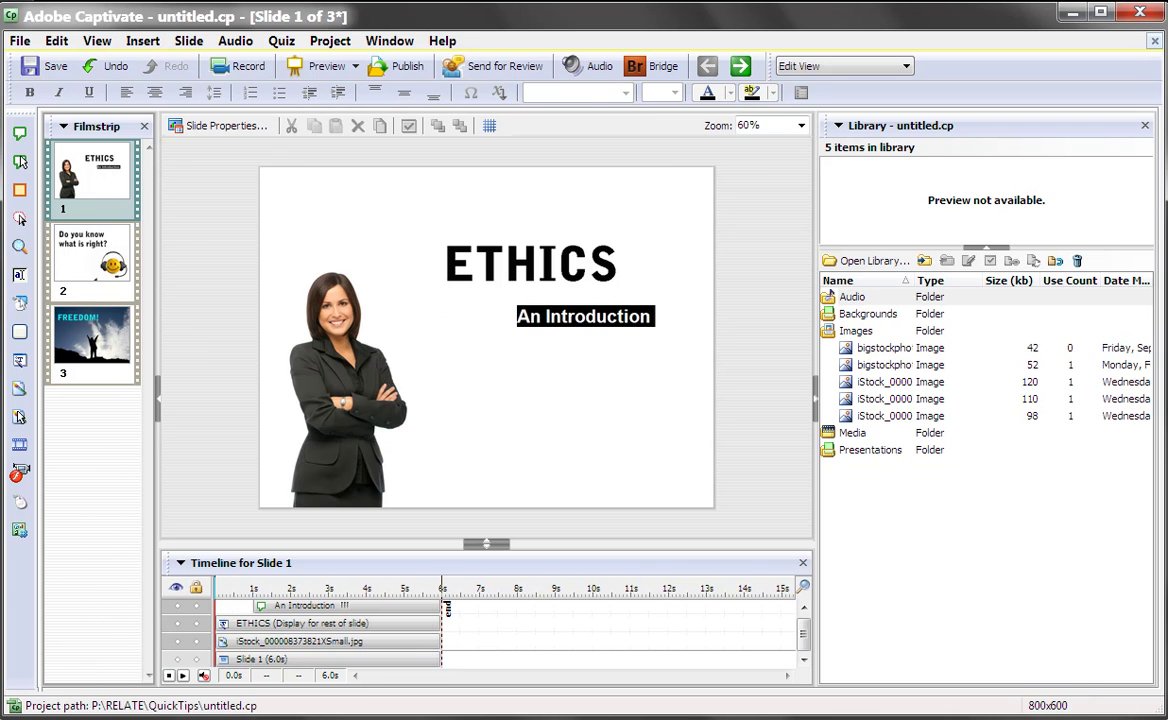
pyautogui.click(147, 47)
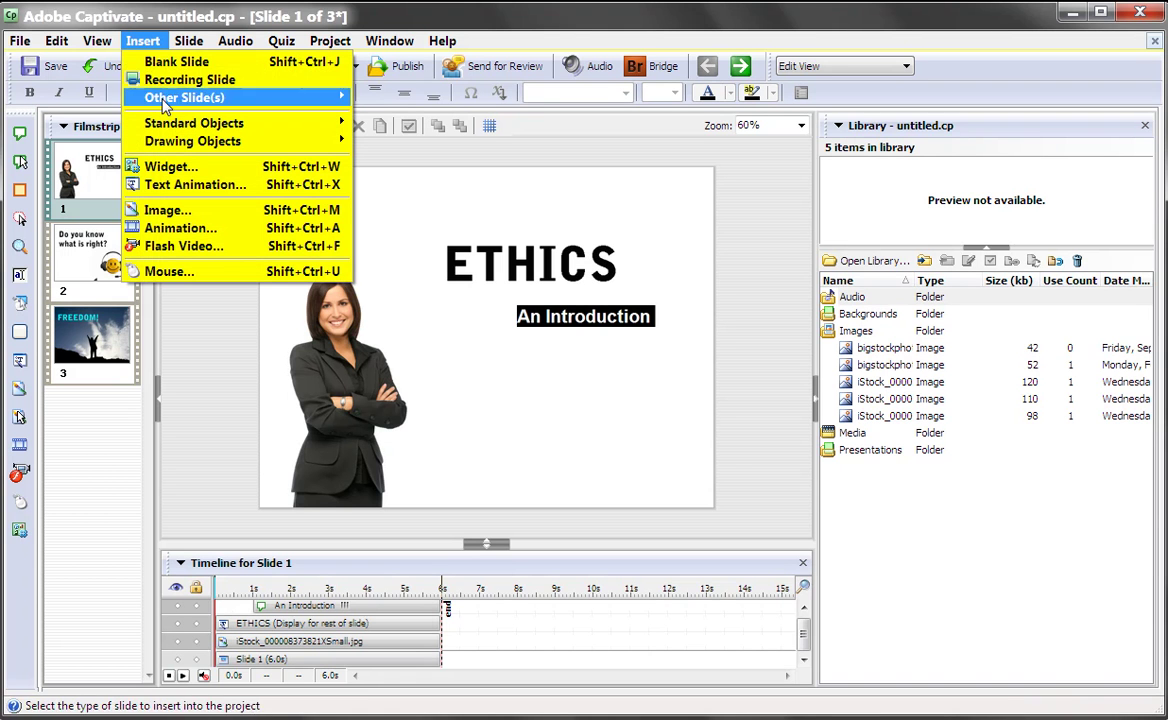
pyautogui.moveTo(242, 130)
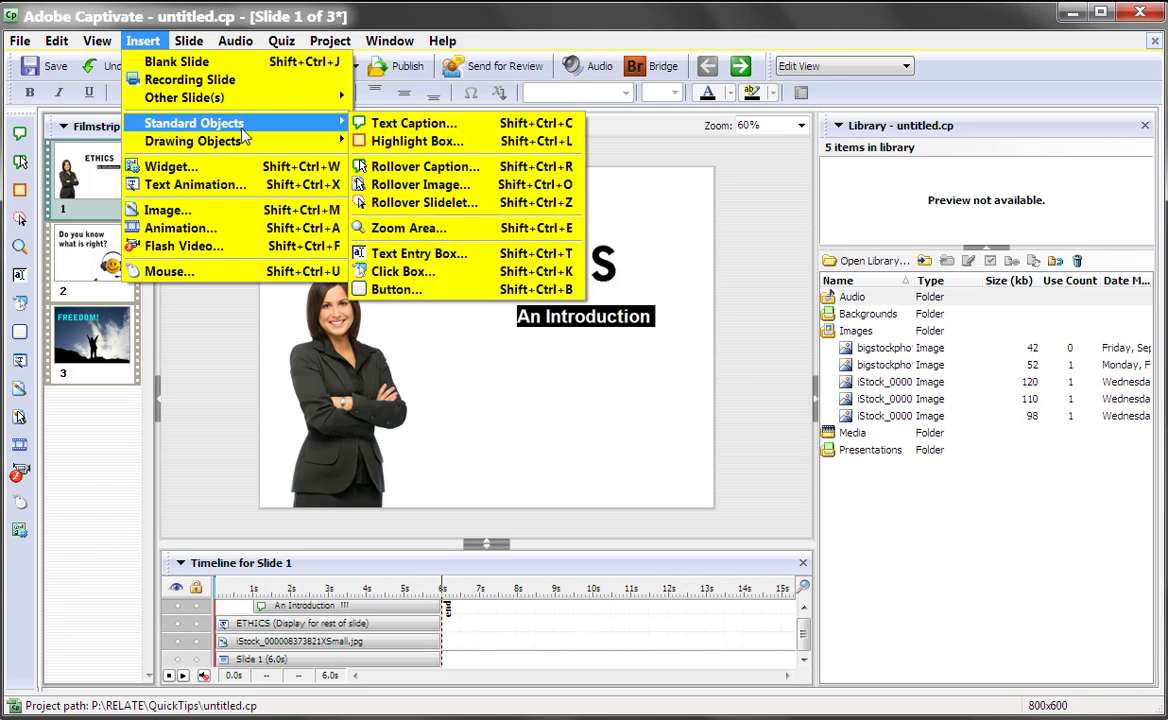
pyautogui.click(497, 289)
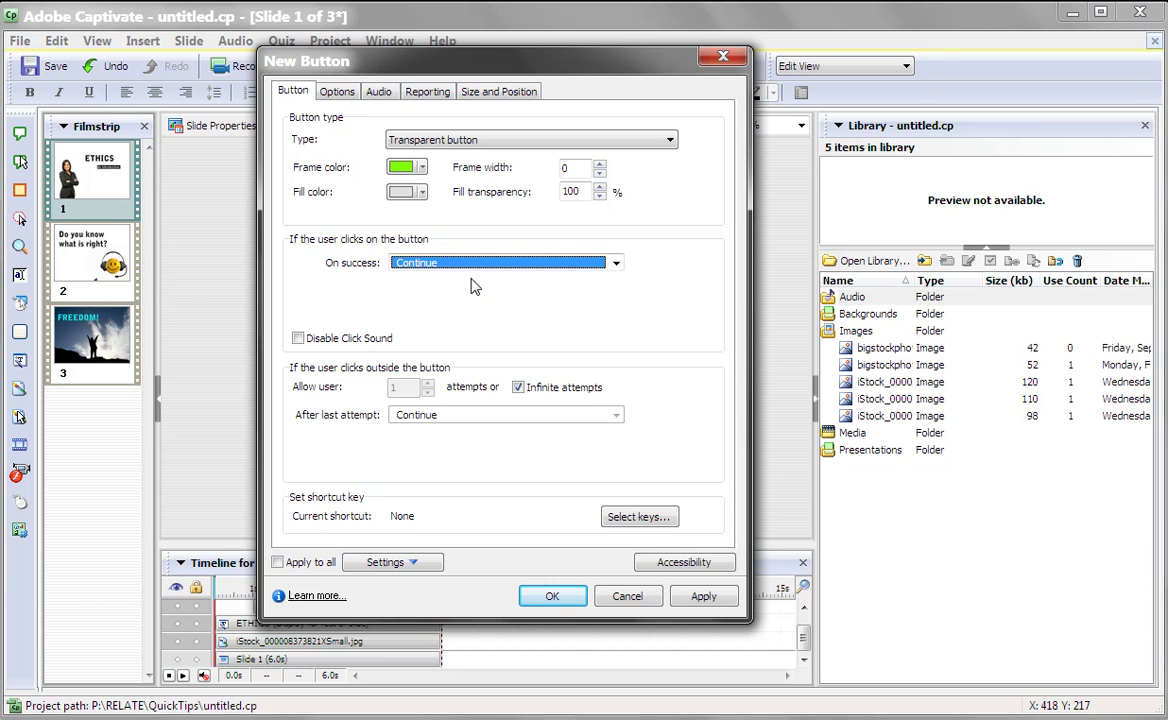
pyautogui.click(473, 266)
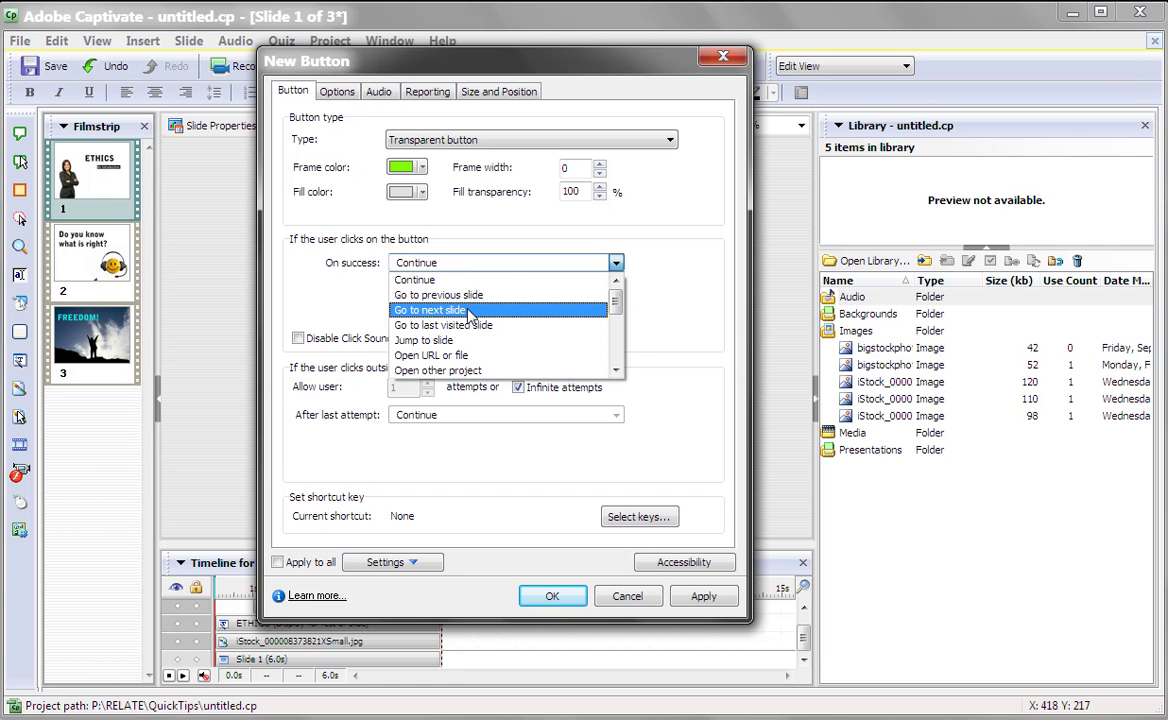
pyautogui.click(469, 312)
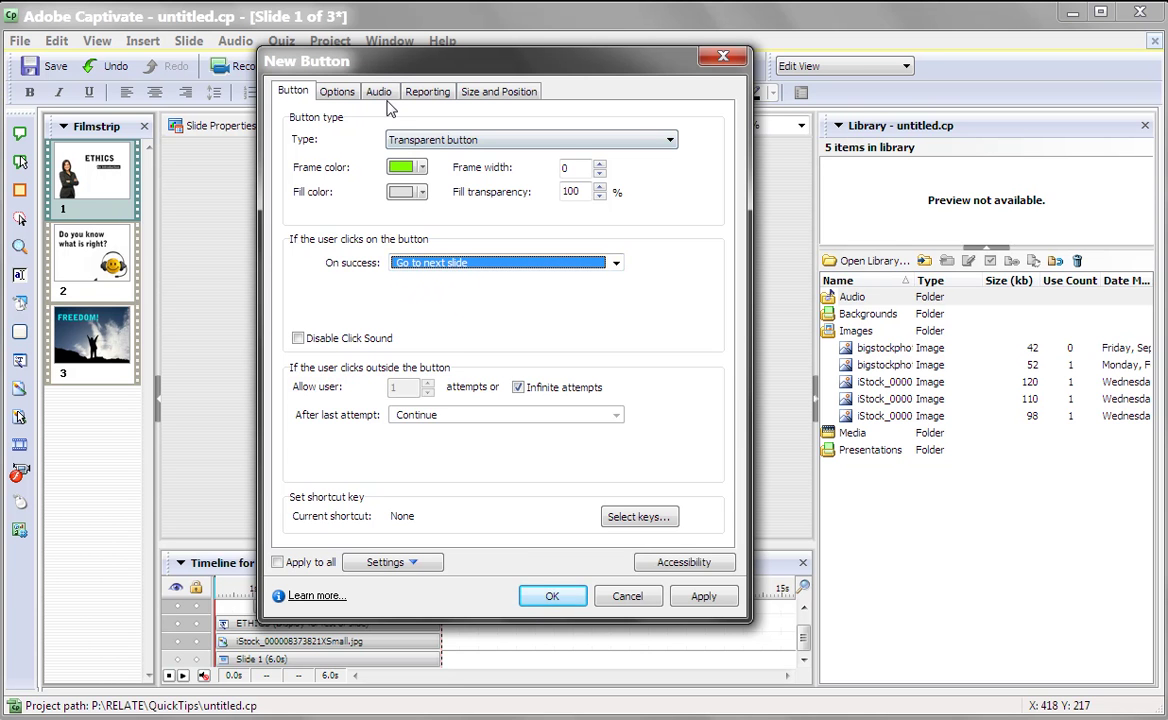
# Set the button to display for rest of slide, pause after 3 seconds, and place it.
pyautogui.click(336, 93)
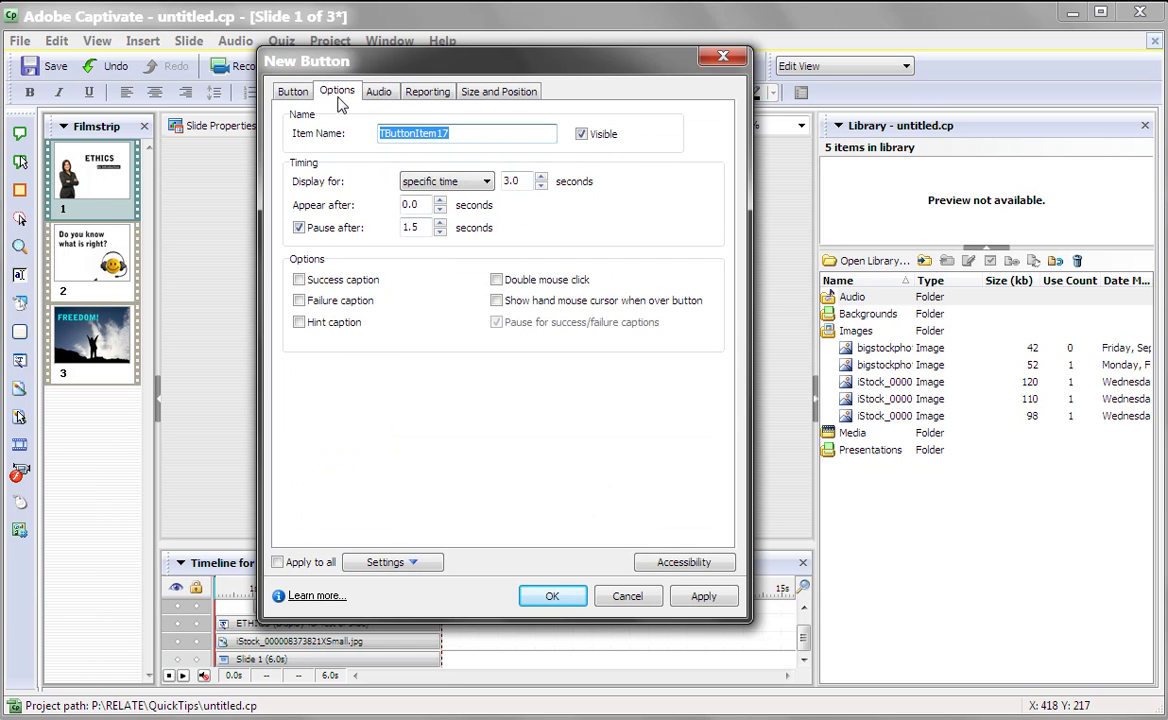
pyautogui.click(448, 181)
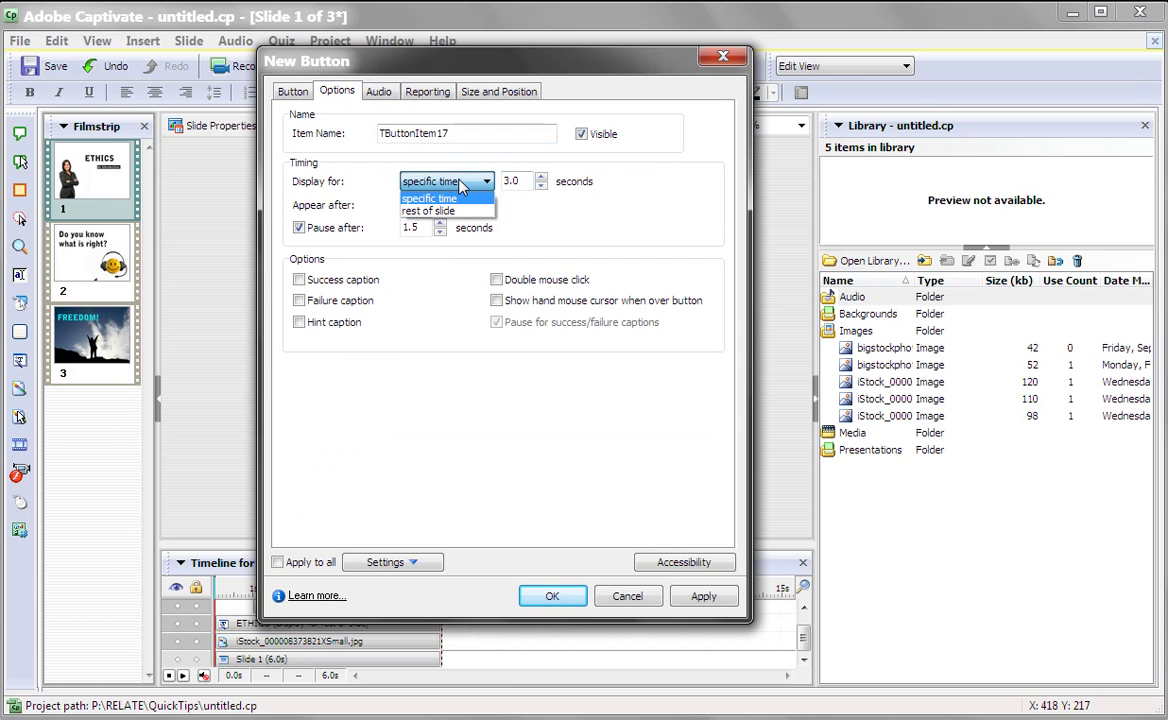
pyautogui.click(460, 210)
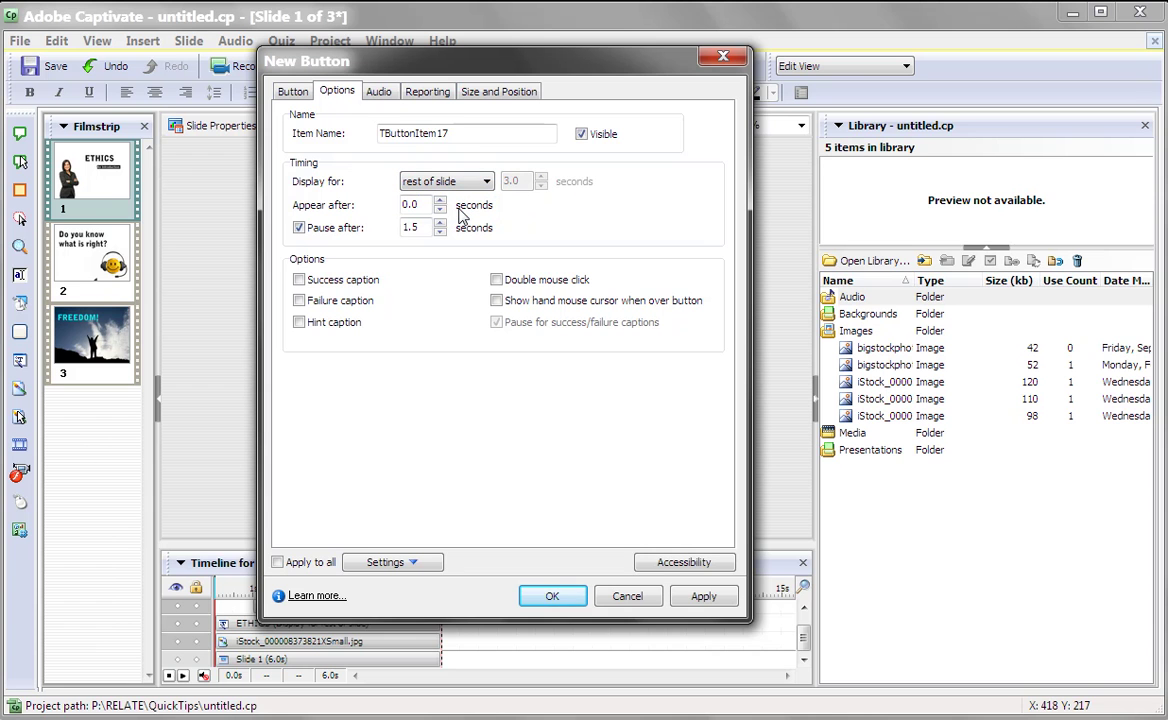
pyautogui.doubleClick(421, 227)
pyautogui.write('3')
pyautogui.press('Return')
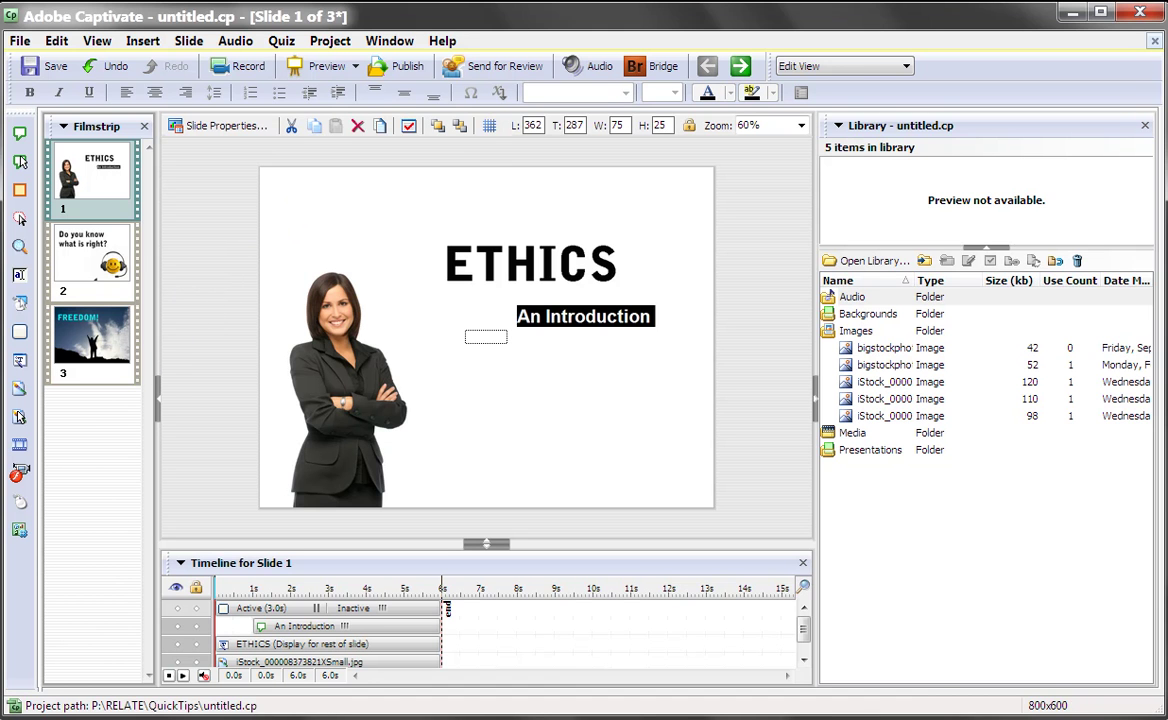
# Stretch the button to cover the full 800×600 slide.
pyautogui.click(460, 331)
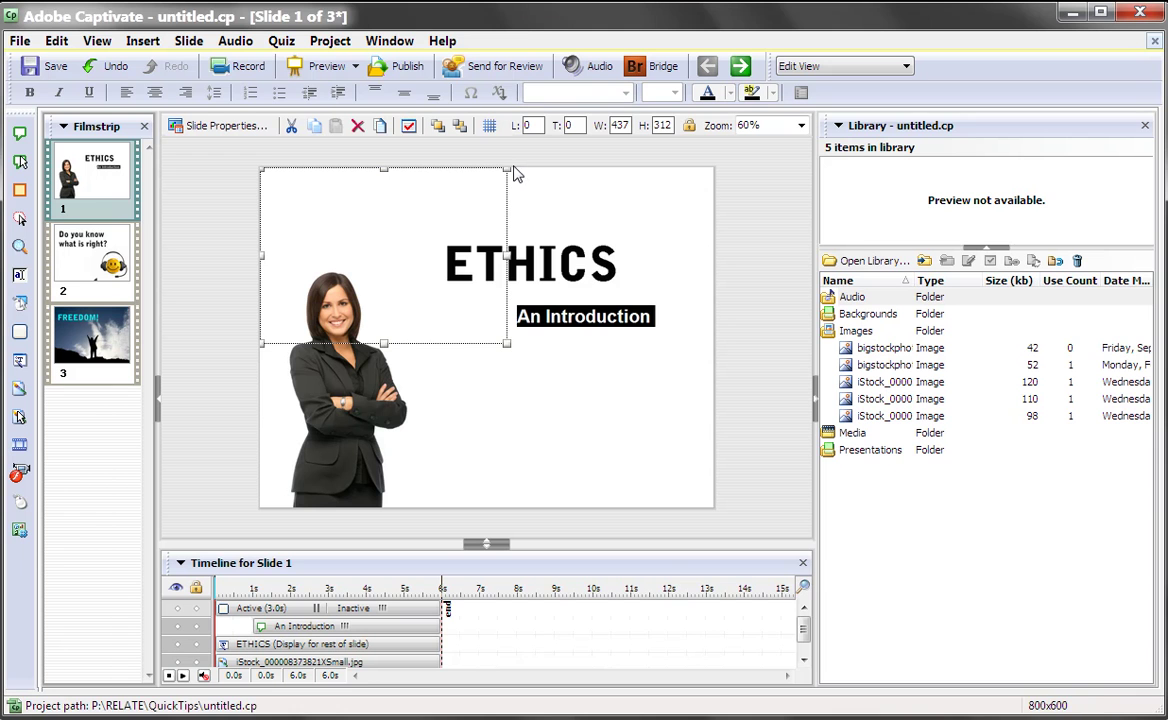
pyautogui.moveTo(510, 171); pyautogui.dragTo(843, 155)
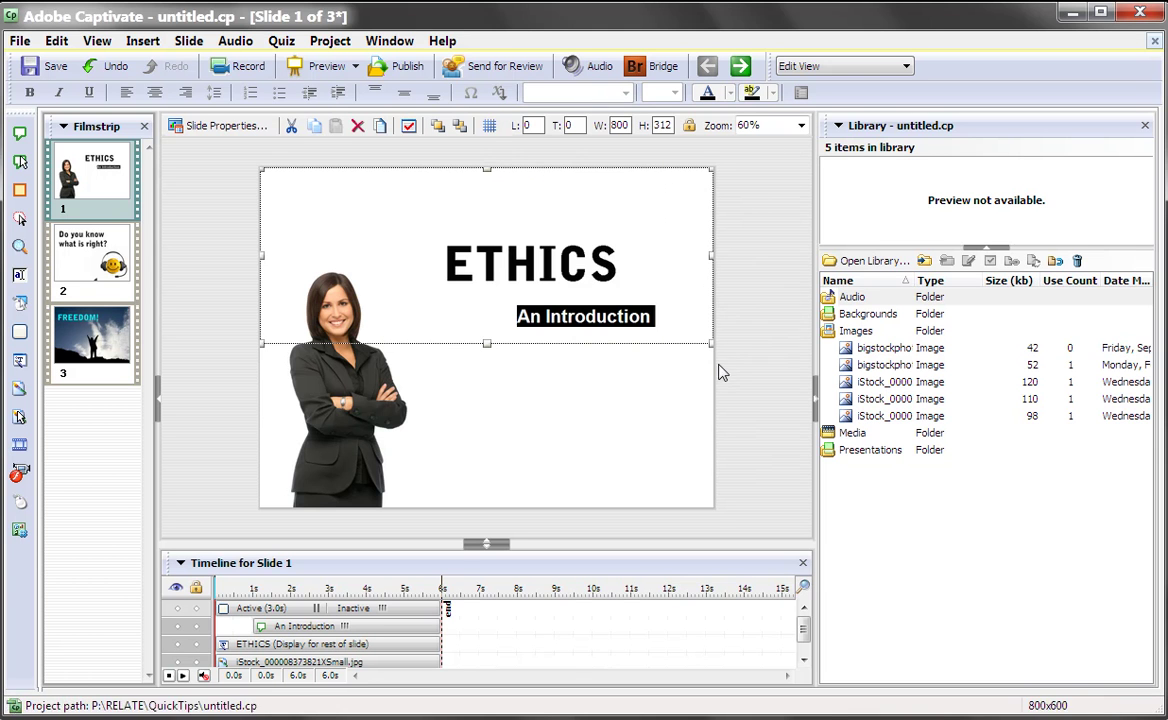
pyautogui.moveTo(711, 344); pyautogui.dragTo(830, 600)
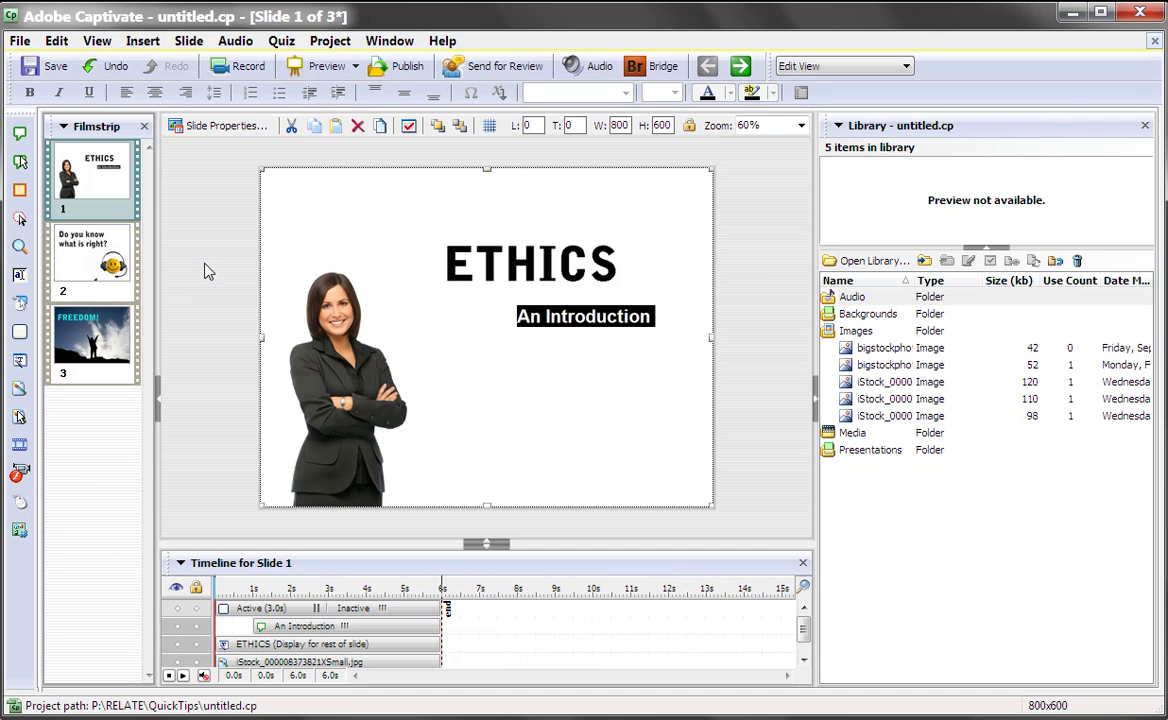
# Paste the full-slide button onto slides 2 and 3, then return to slide 1.
pyautogui.click(82, 260)
pyautogui.keyDown('shift'); pyautogui.click(91, 357); pyautogui.keyUp('shift')
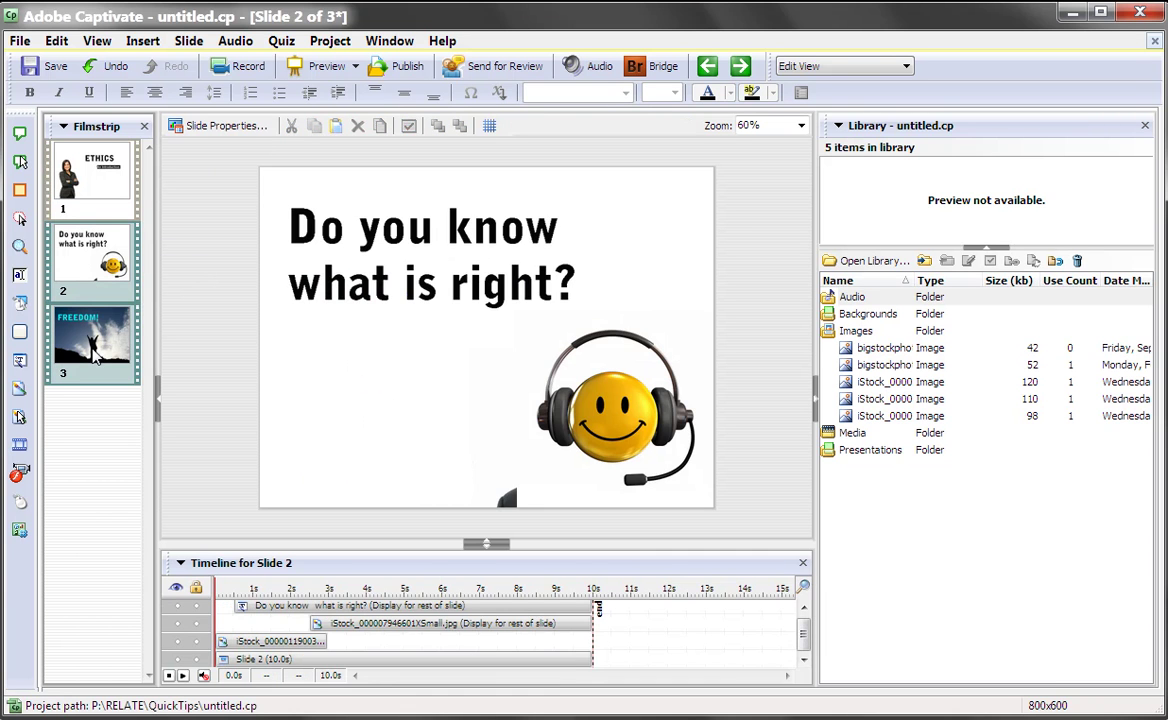
pyautogui.hotkey('ctrl', 'shift', 'k')
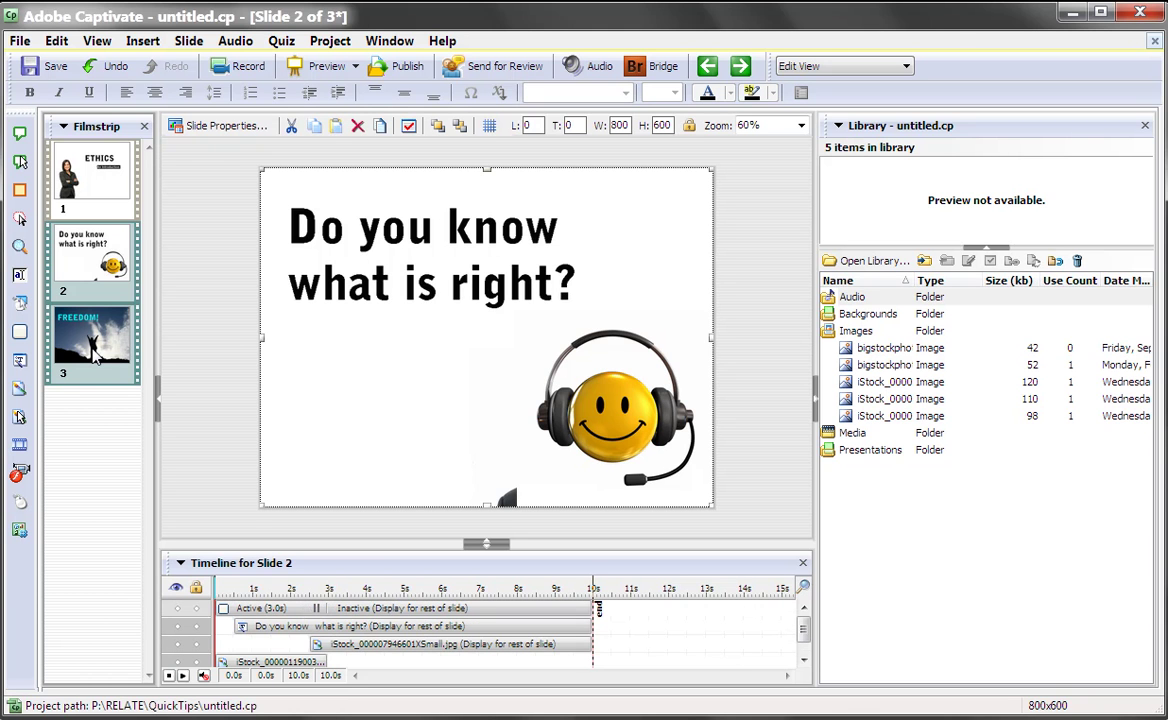
pyautogui.click(96, 180)
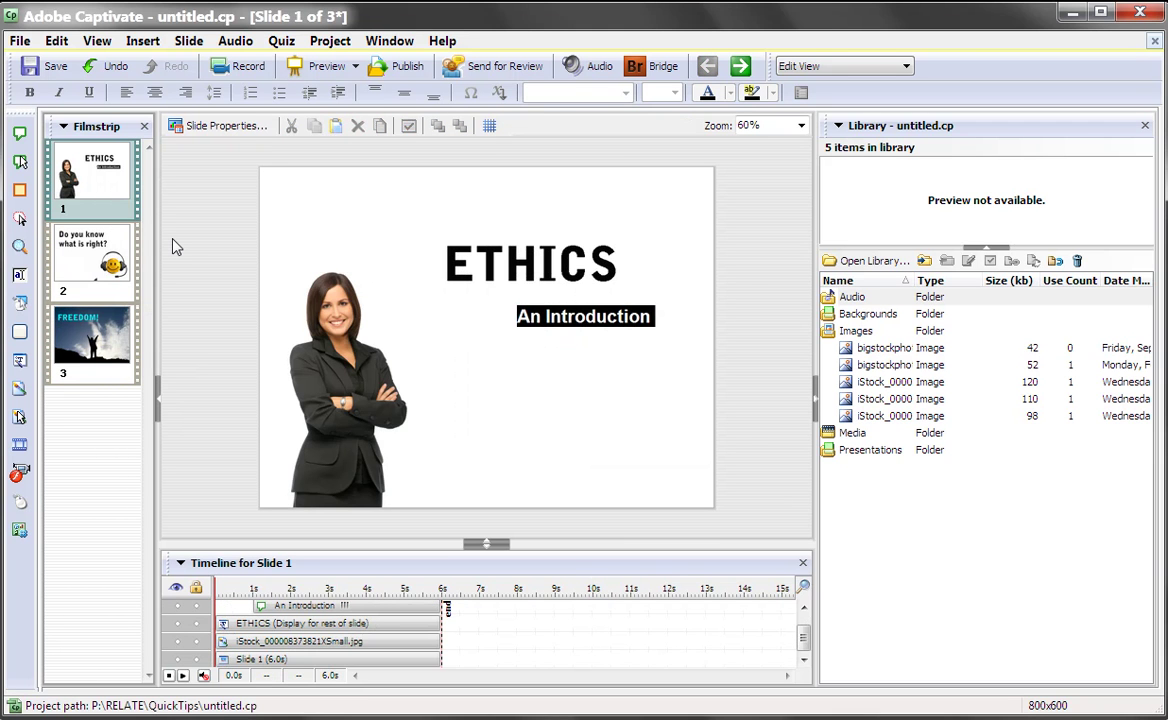
pyautogui.press('F4')
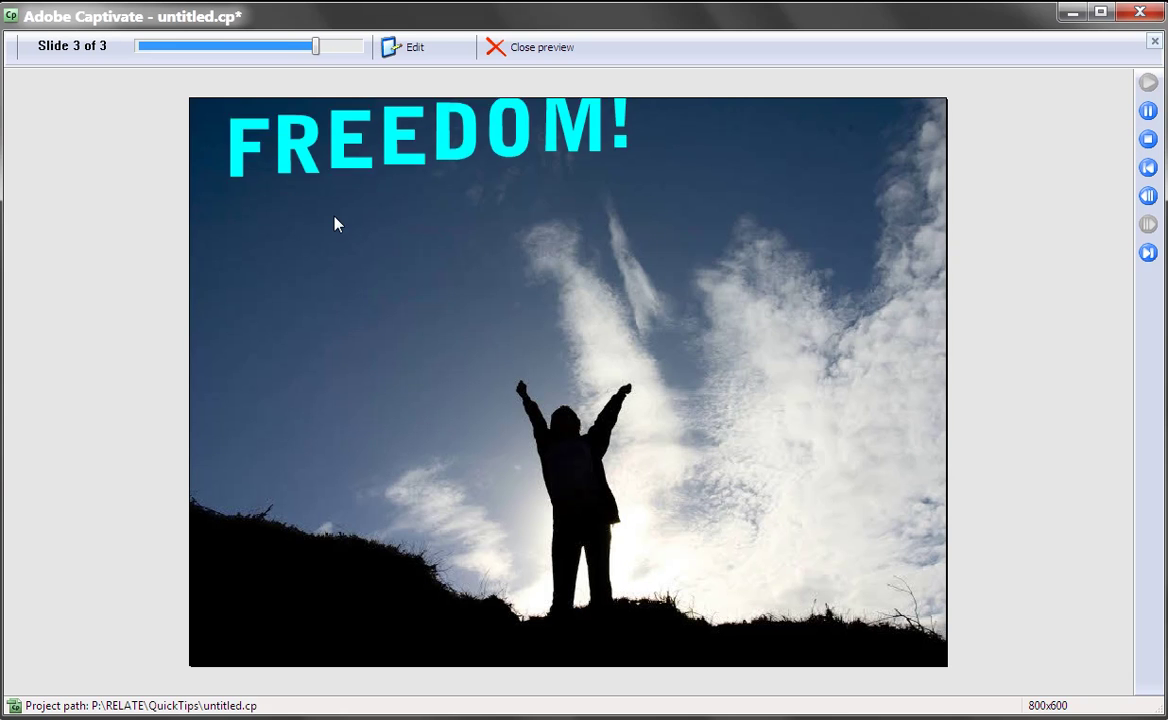
pyautogui.press('Escape')
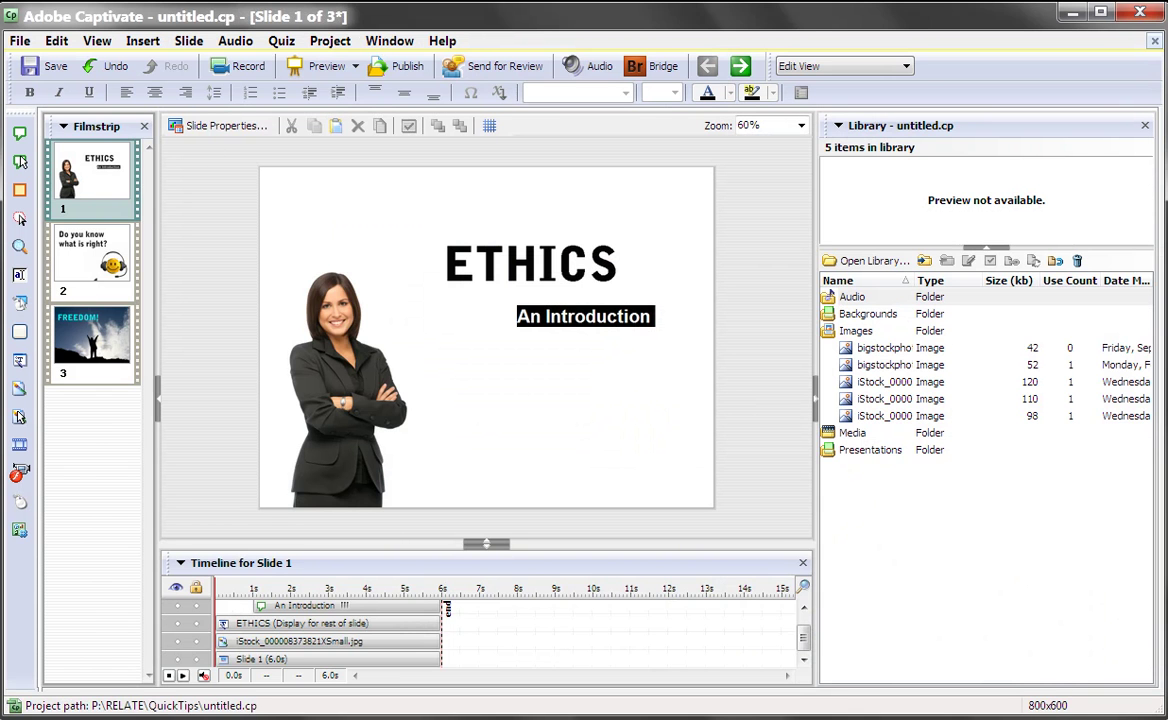
# Change slide 2's button Pause after value from 3 to 9 seconds and confirm.
pyautogui.doubleClick(88, 277)
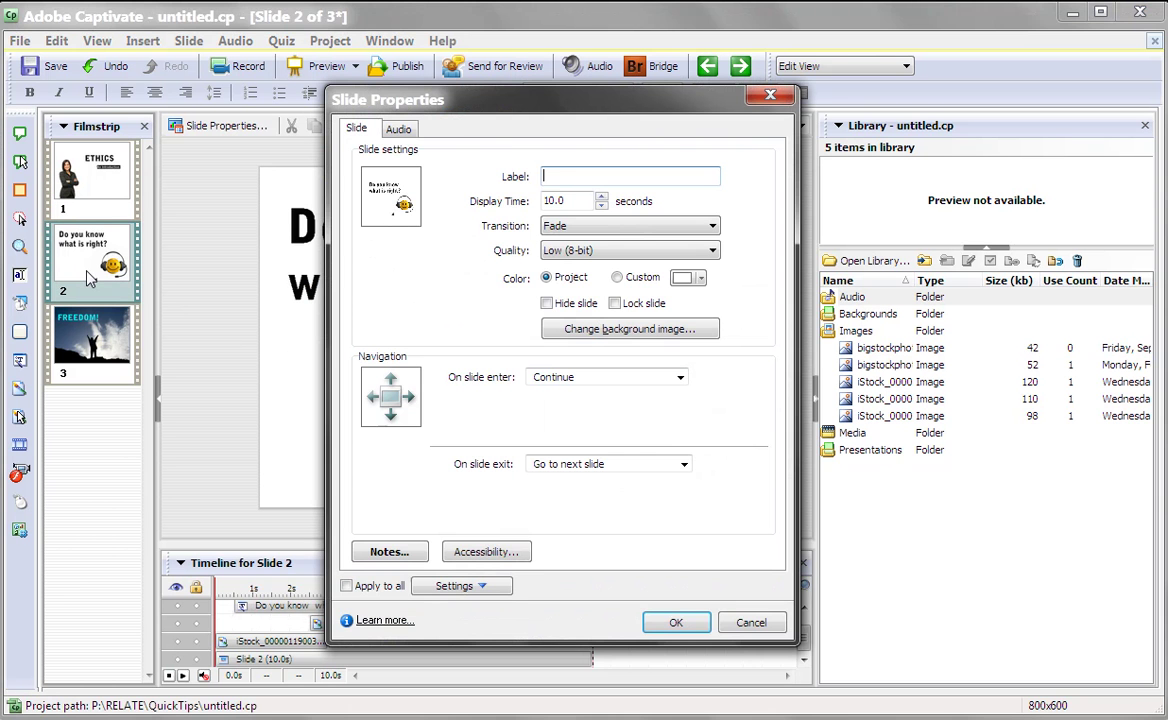
pyautogui.press('Escape')
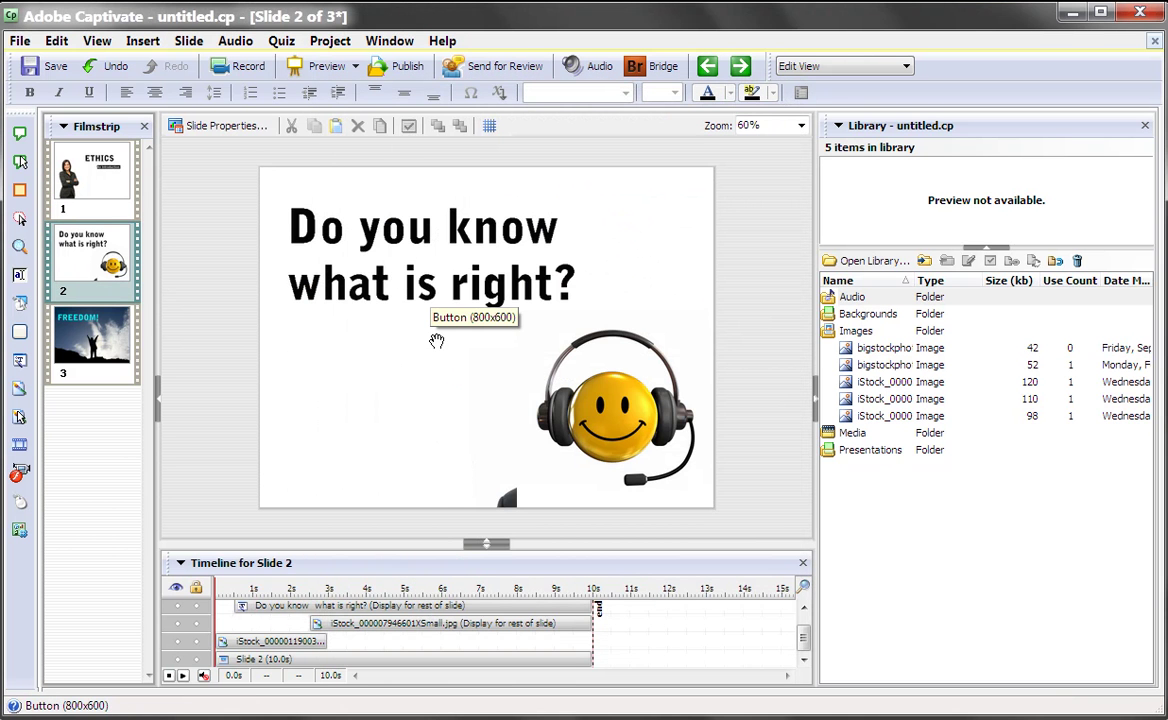
pyautogui.doubleClick(388, 355)
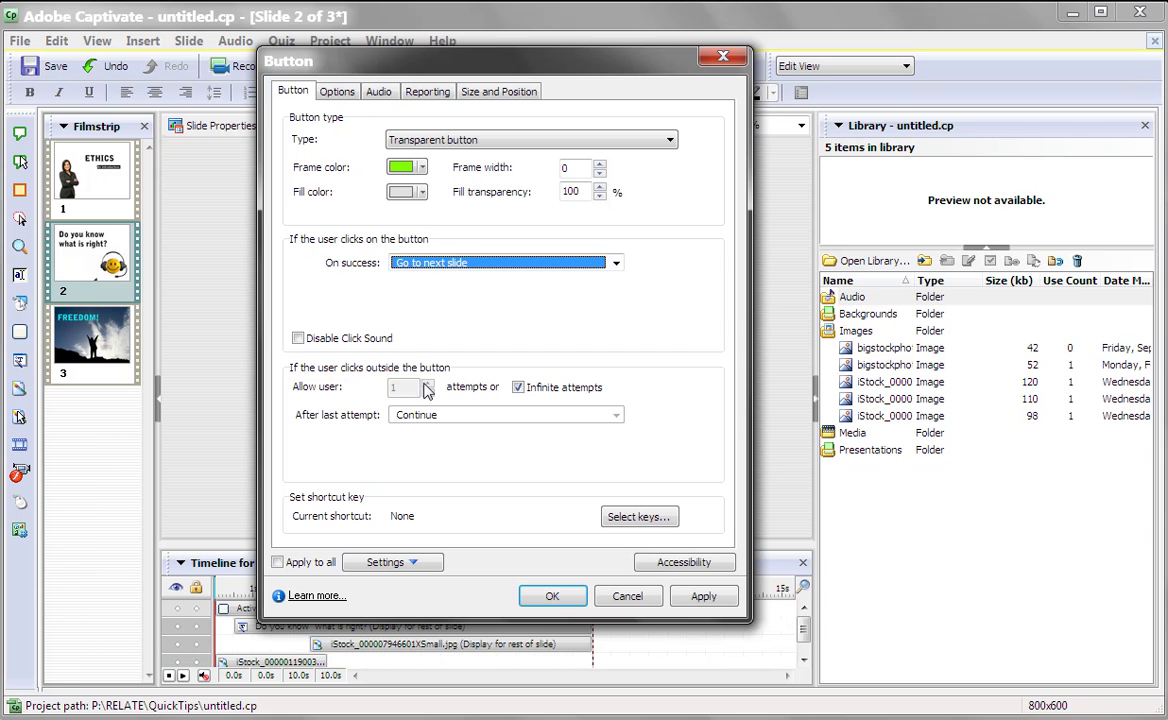
pyautogui.click(336, 93)
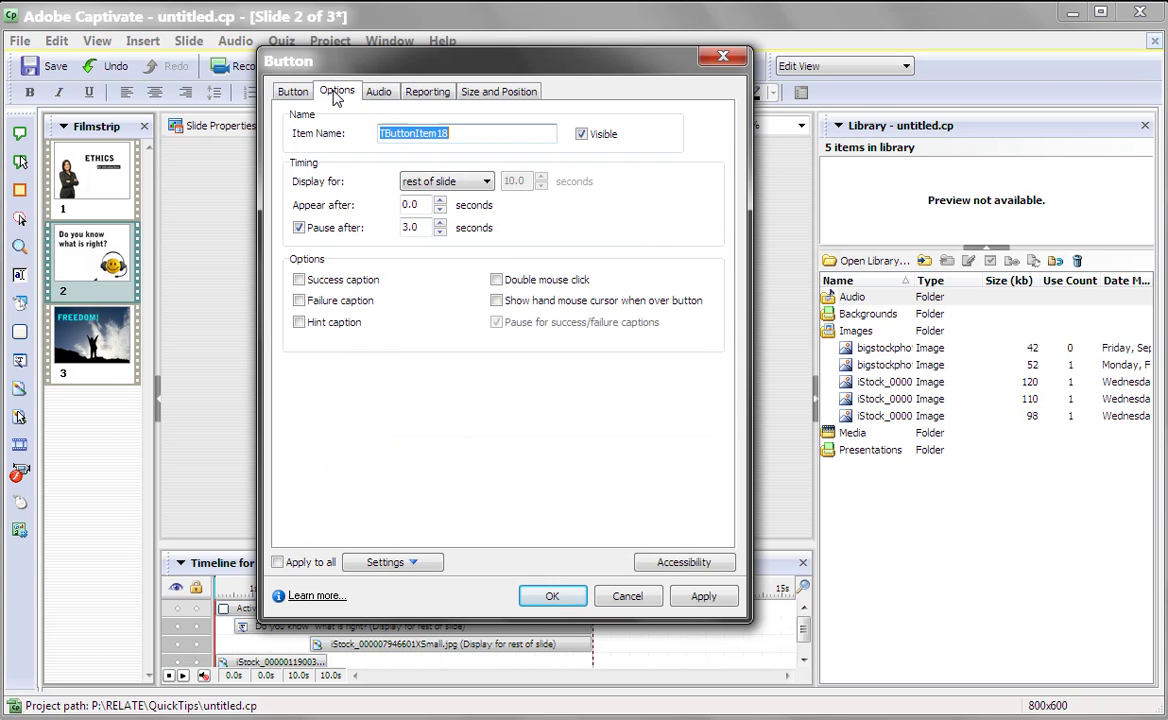
pyautogui.doubleClick(419, 229)
pyautogui.write('9')
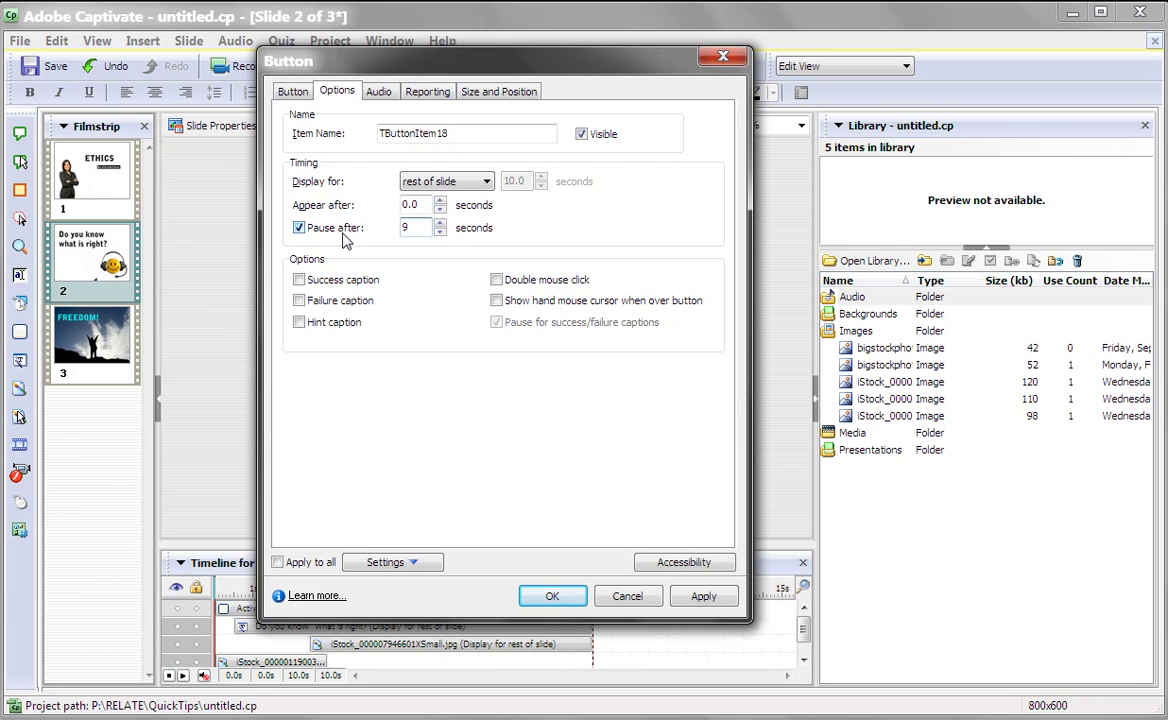
pyautogui.press('Tab')
pyautogui.press('Return')
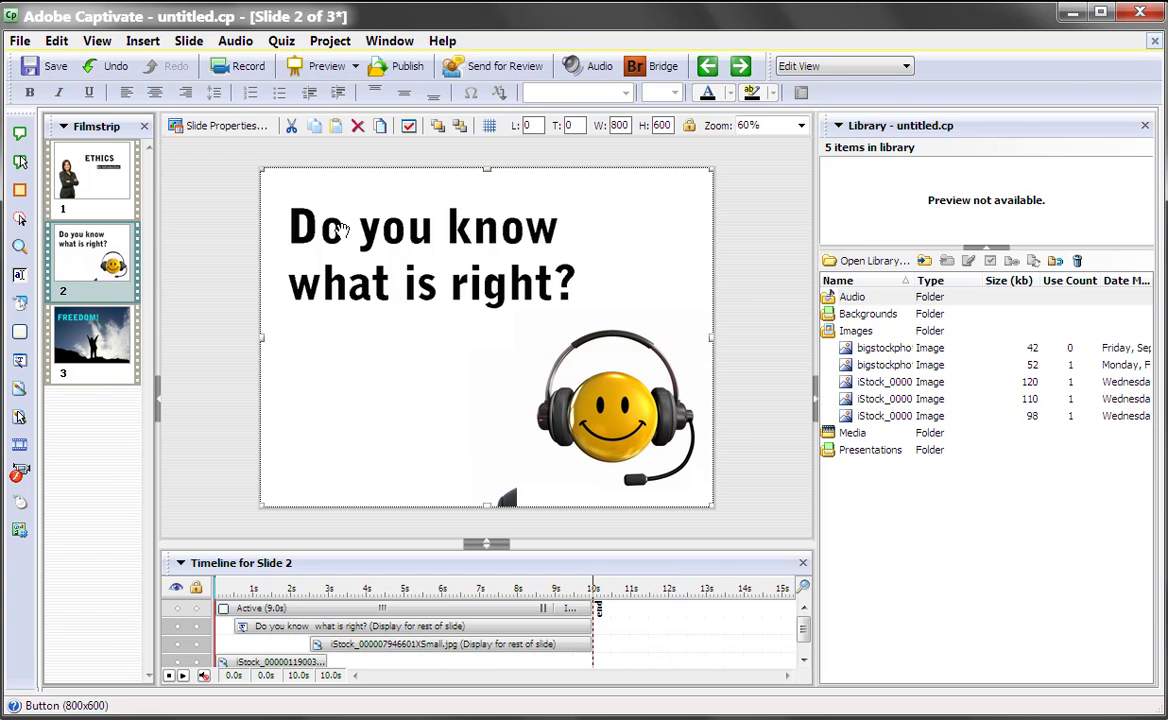
pyautogui.press('F4')
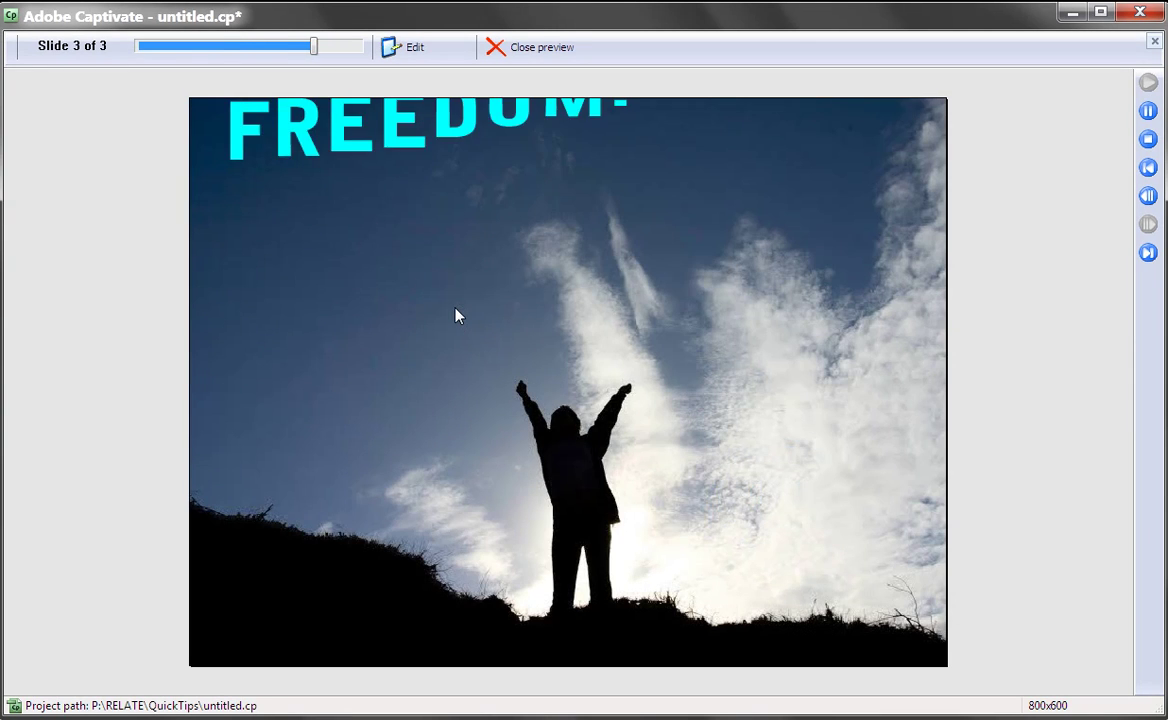
pyautogui.press('Escape')
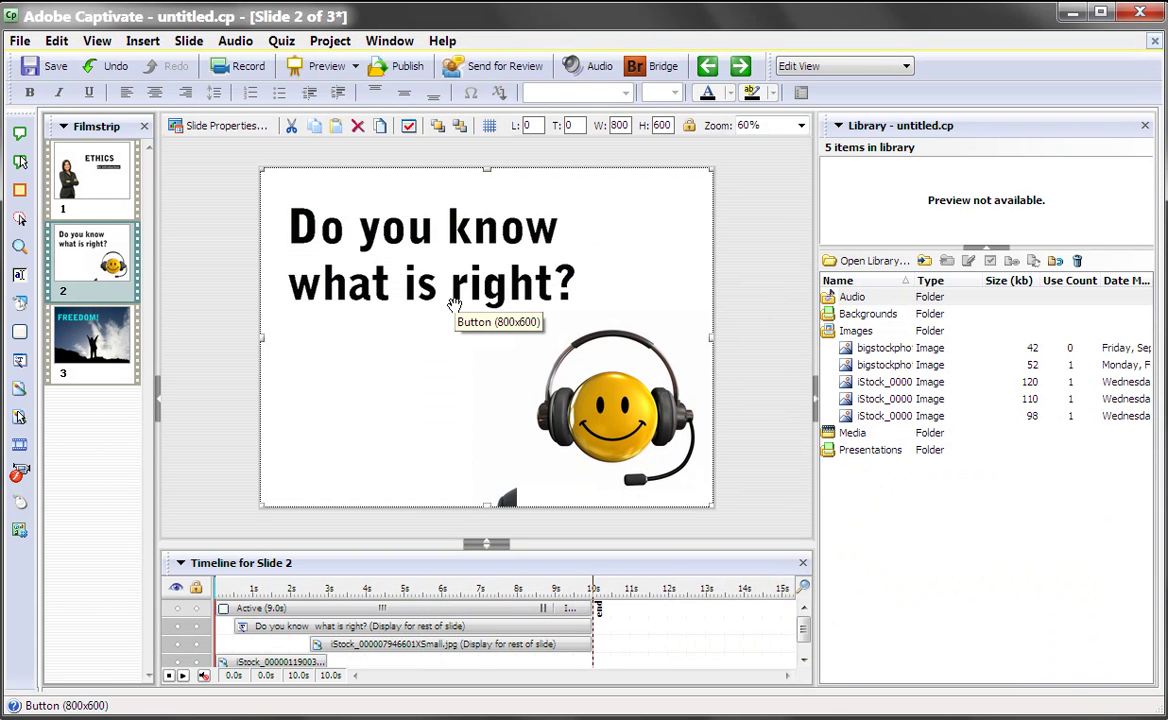